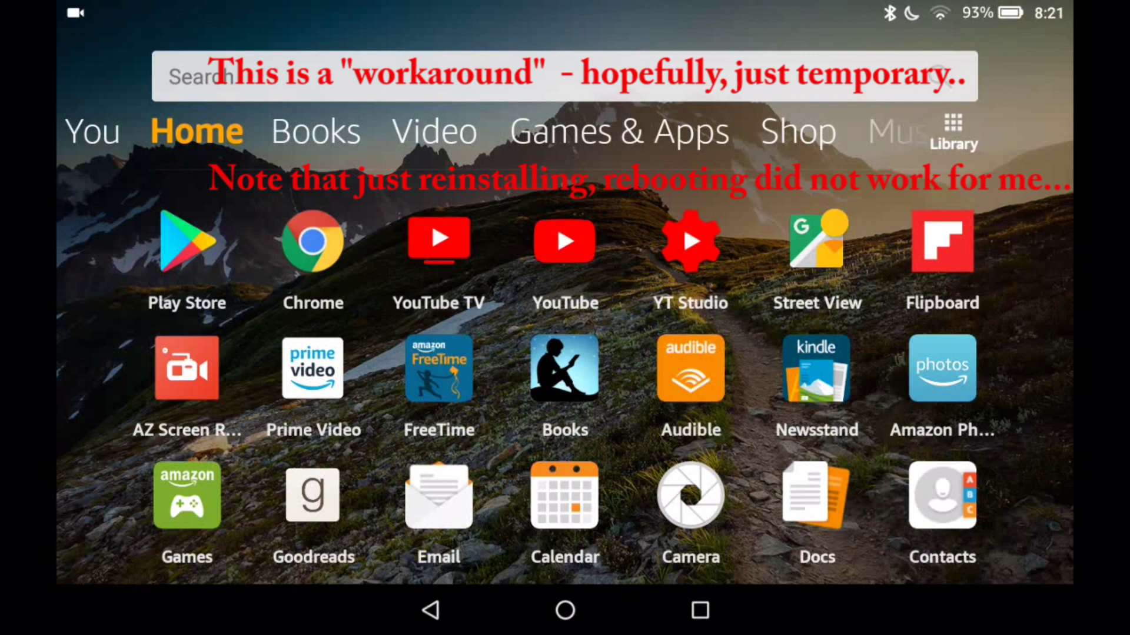
pyautogui.scroll(-5, 564, 370)
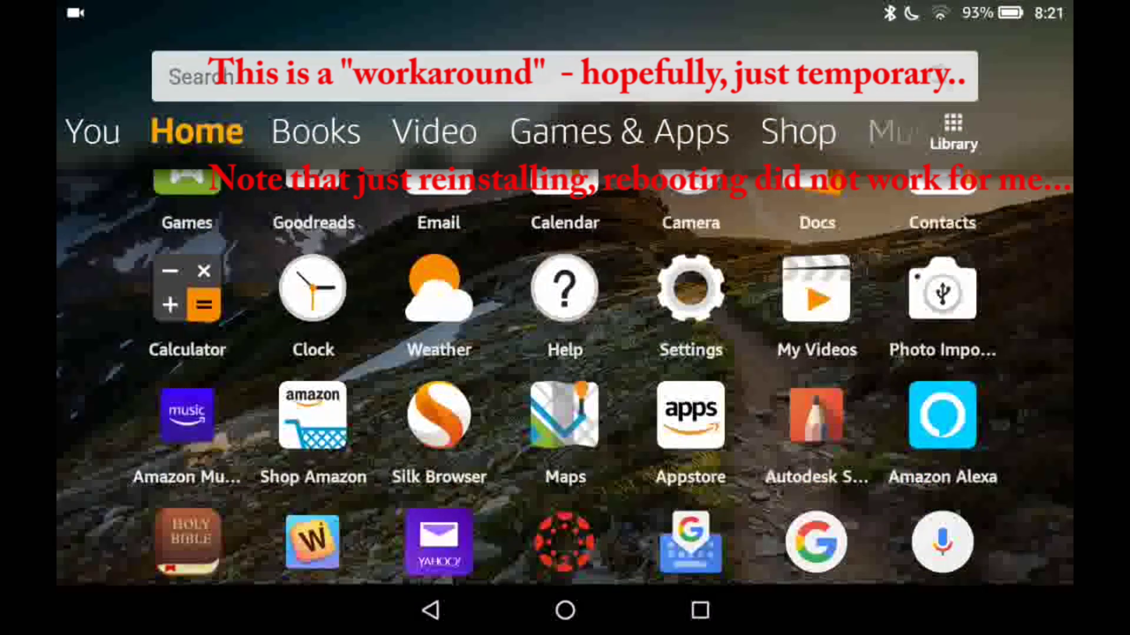
pyautogui.scroll(3, 566, 371)
# View YouTube TV's app info page under Manage All Applications in Settings.
pyautogui.click(689, 375)
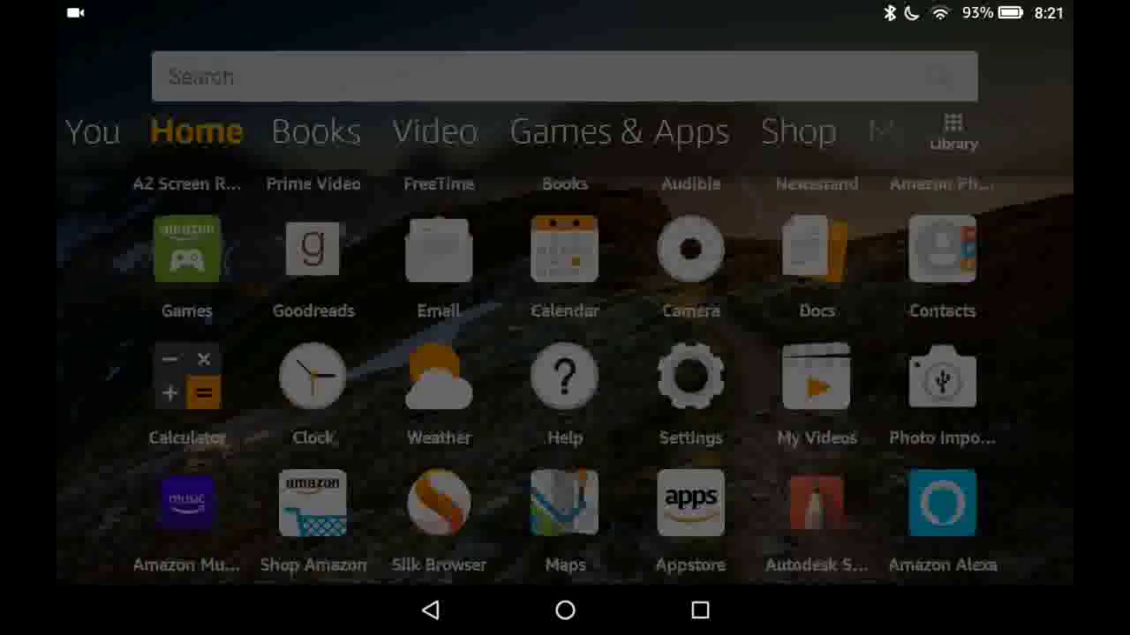
pyautogui.click(216, 352)
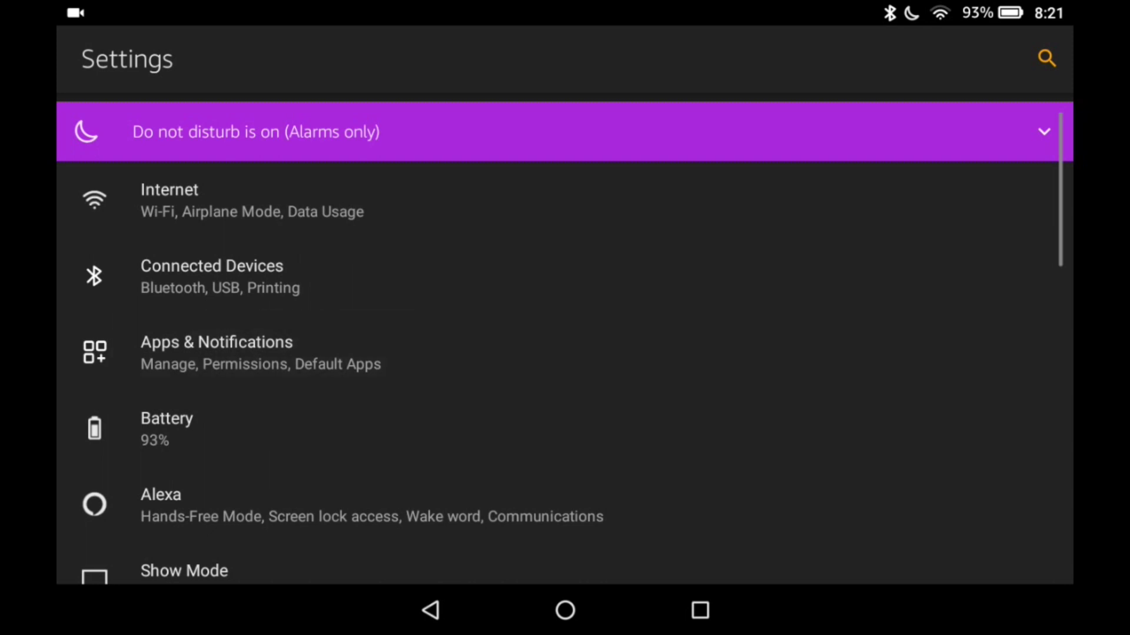
pyautogui.click(230, 199)
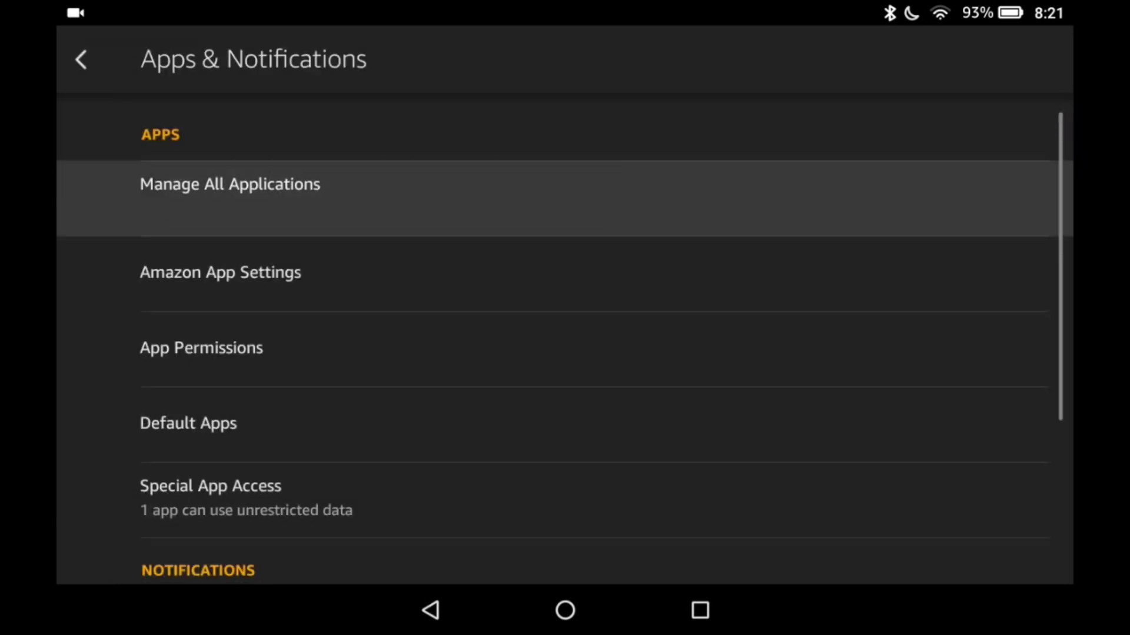
pyautogui.scroll(-10, 565, 353)
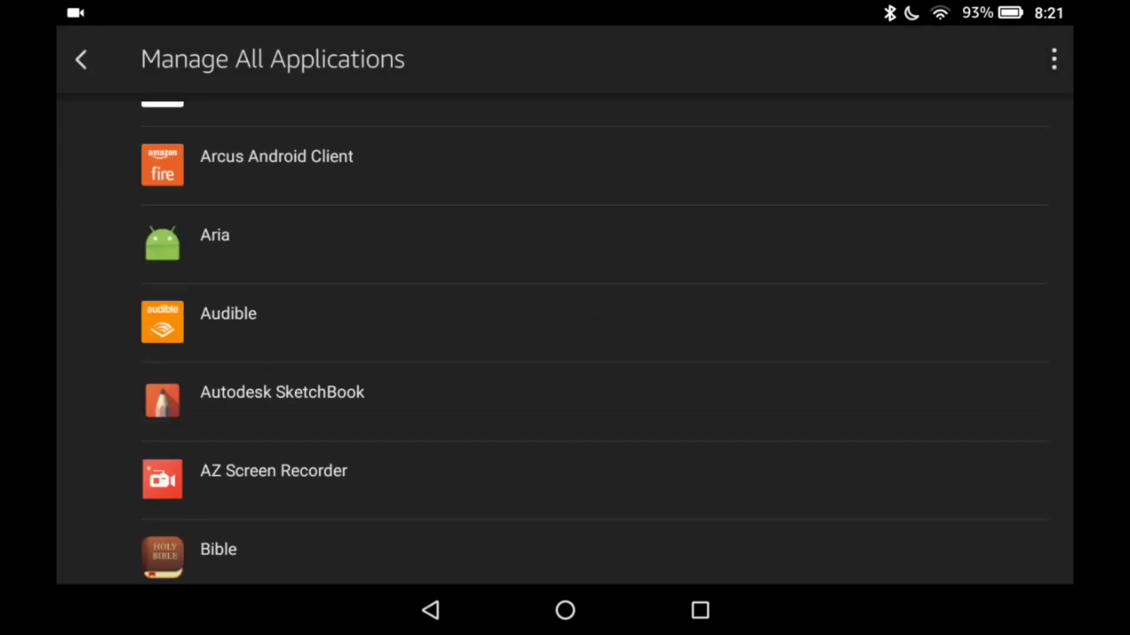
pyautogui.scroll(-10, 565, 354)
pyautogui.scroll(-15, 566, 353)
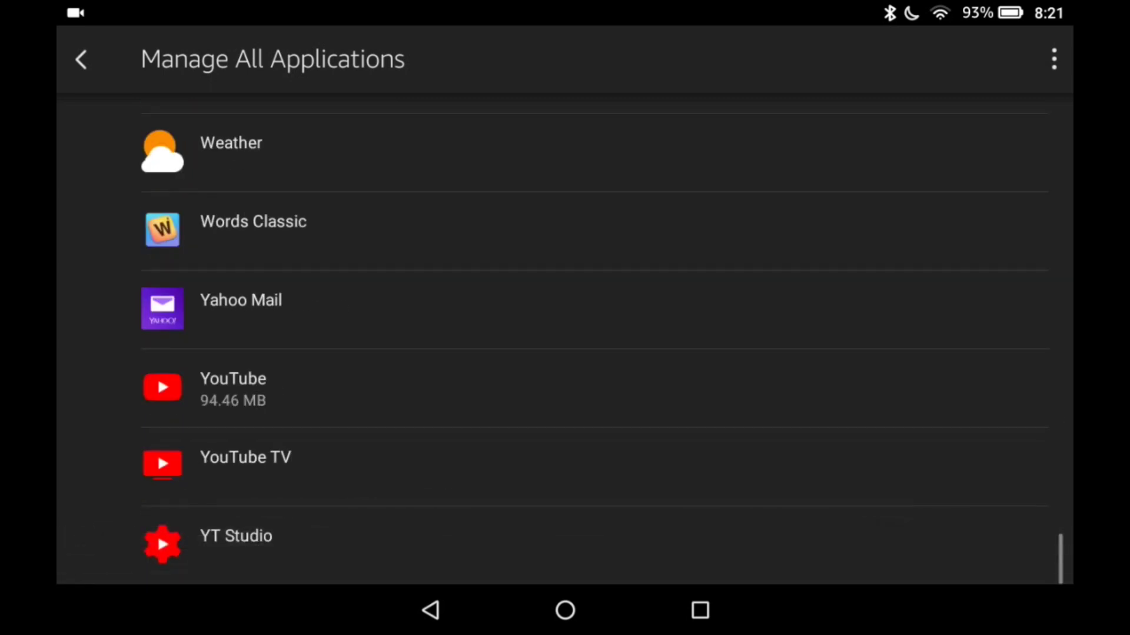
pyautogui.click(246, 458)
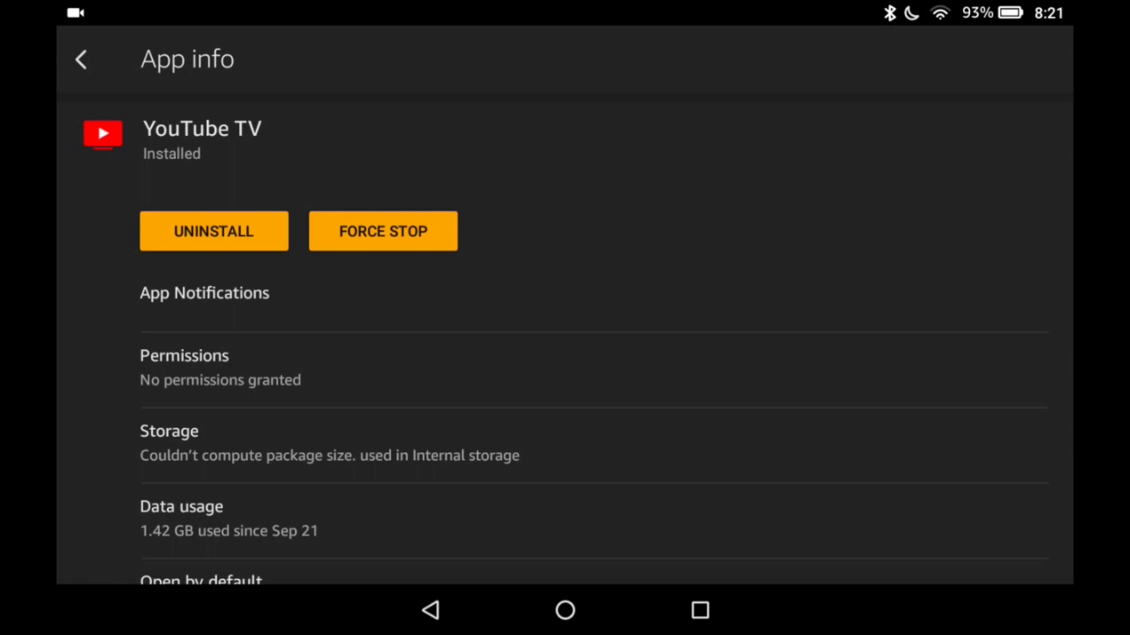
# Leave Settings for the home screen and launch the Chrome browser.
pyautogui.click(566, 610)
pyautogui.click(312, 242)
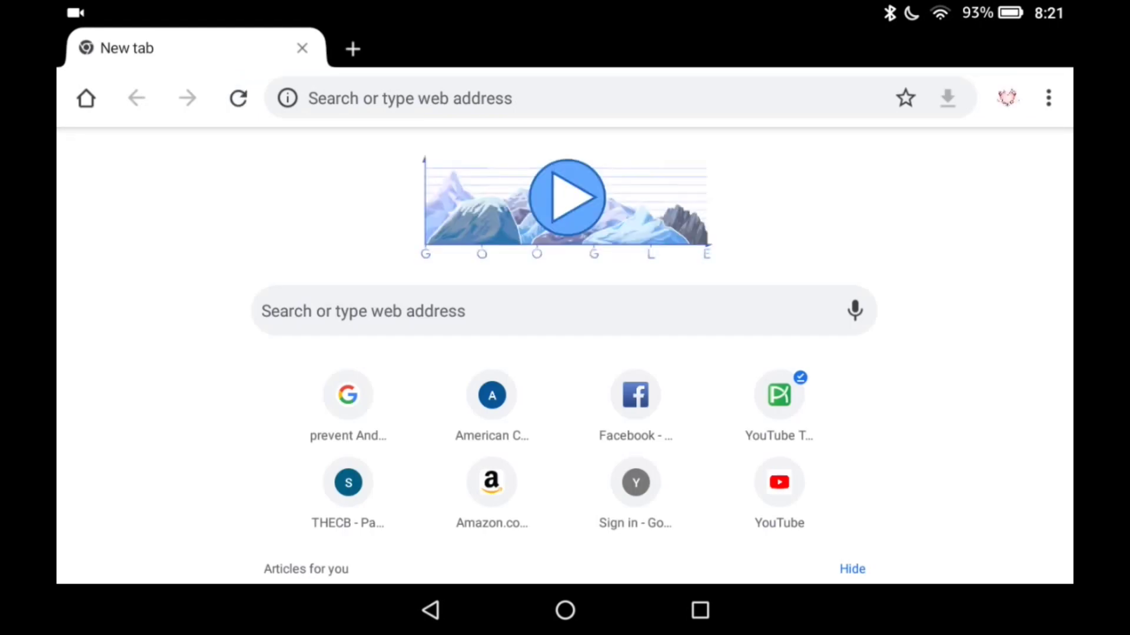
pyautogui.scroll(-1, 565, 353)
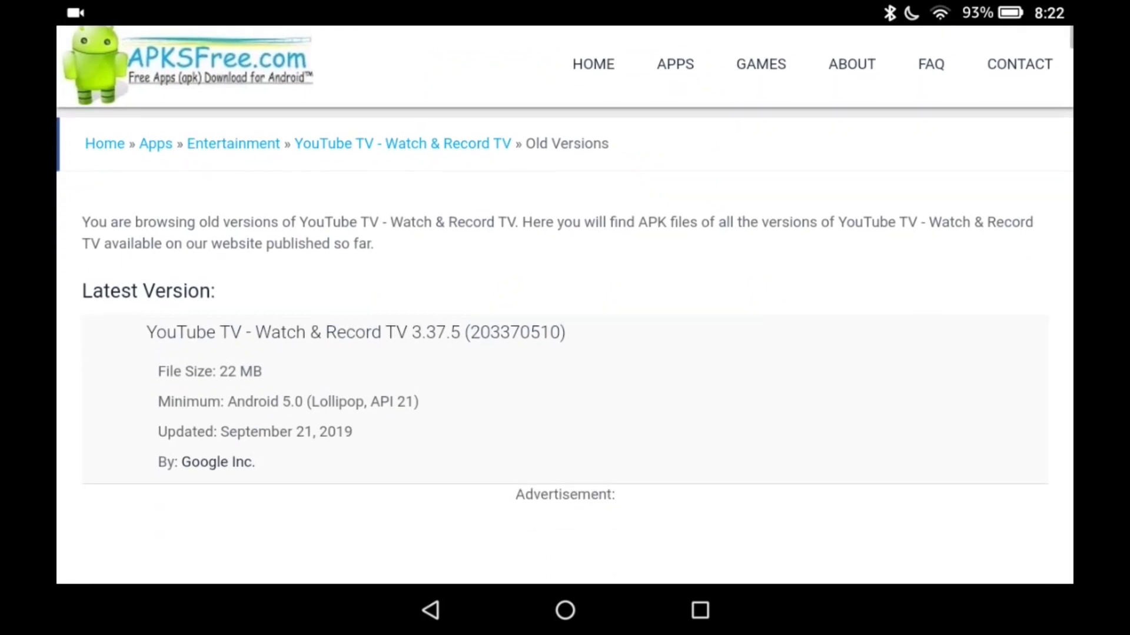
pyautogui.scroll(-2, 565, 353)
pyautogui.scroll(-3, 566, 354)
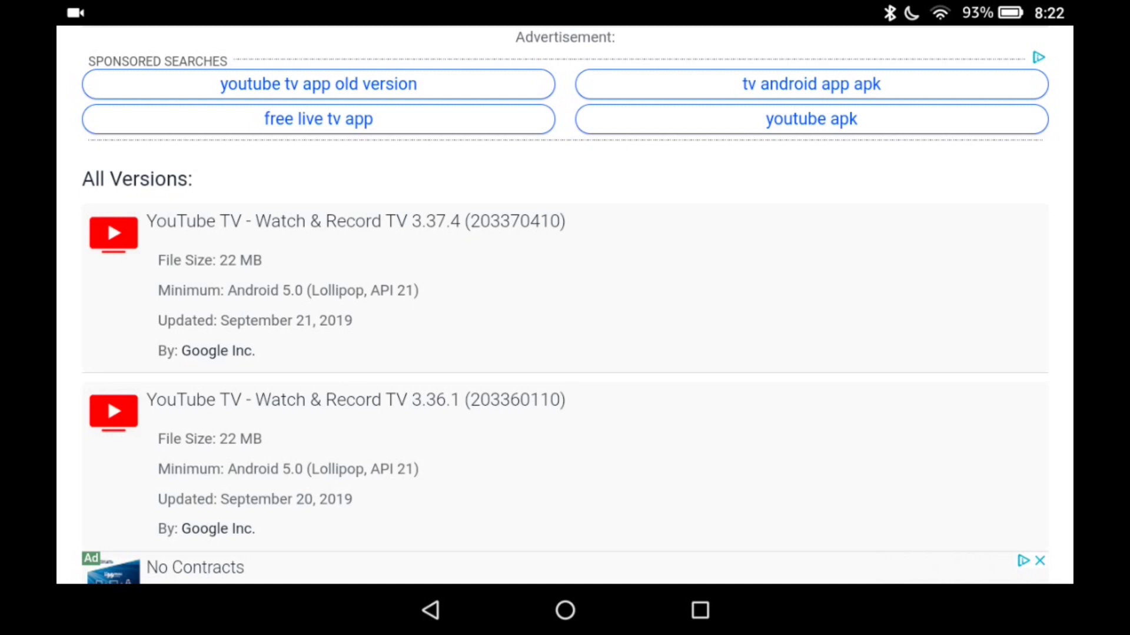
pyautogui.scroll(-4, 566, 353)
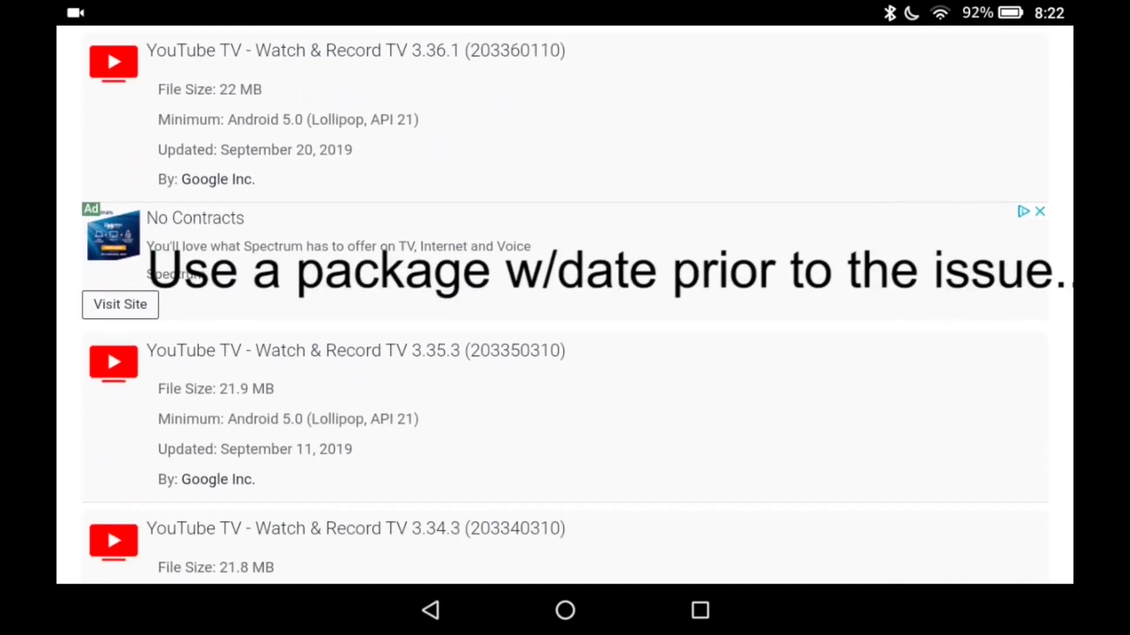
# Download the YouTube TV 3.35.3 APK, start its install, and return to the home screen.
pyautogui.click(247, 388)
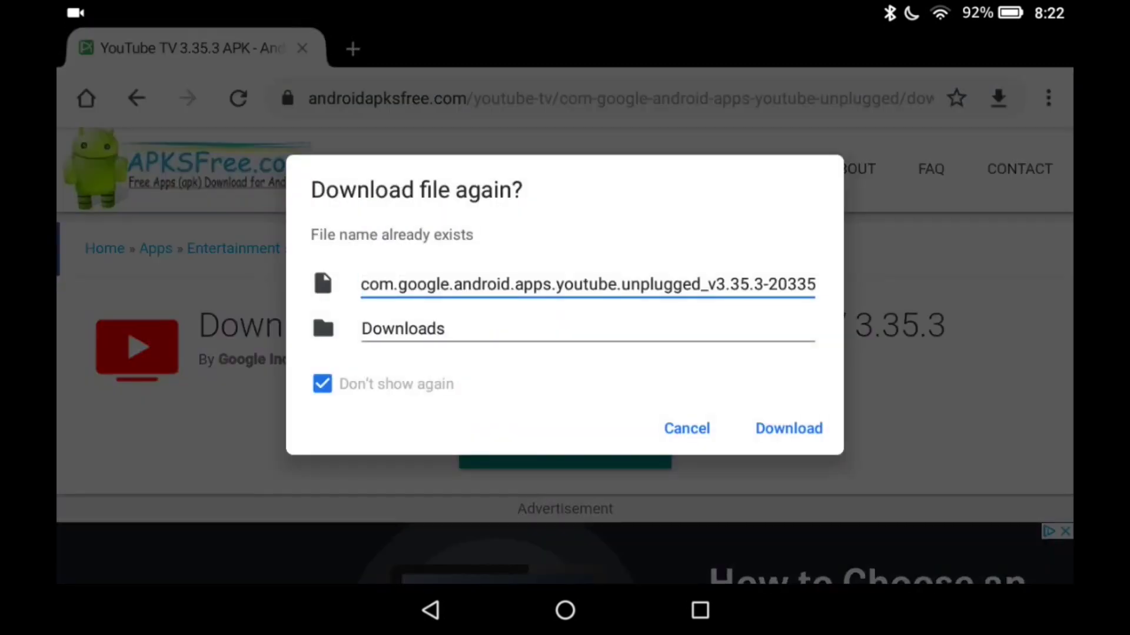
pyautogui.click(788, 428)
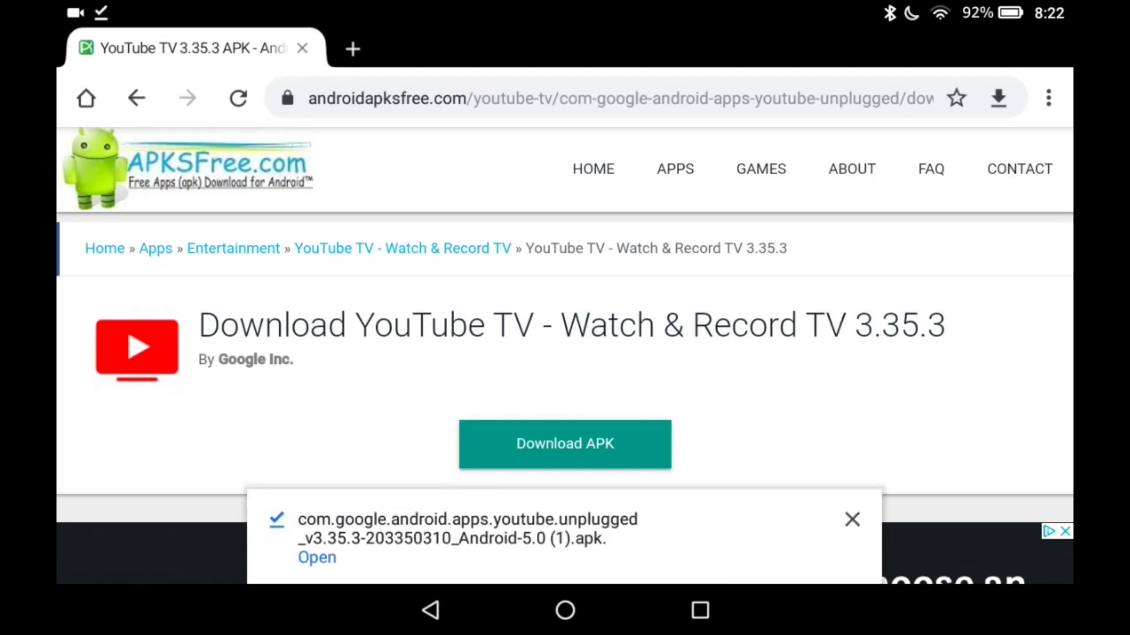
pyautogui.click(317, 557)
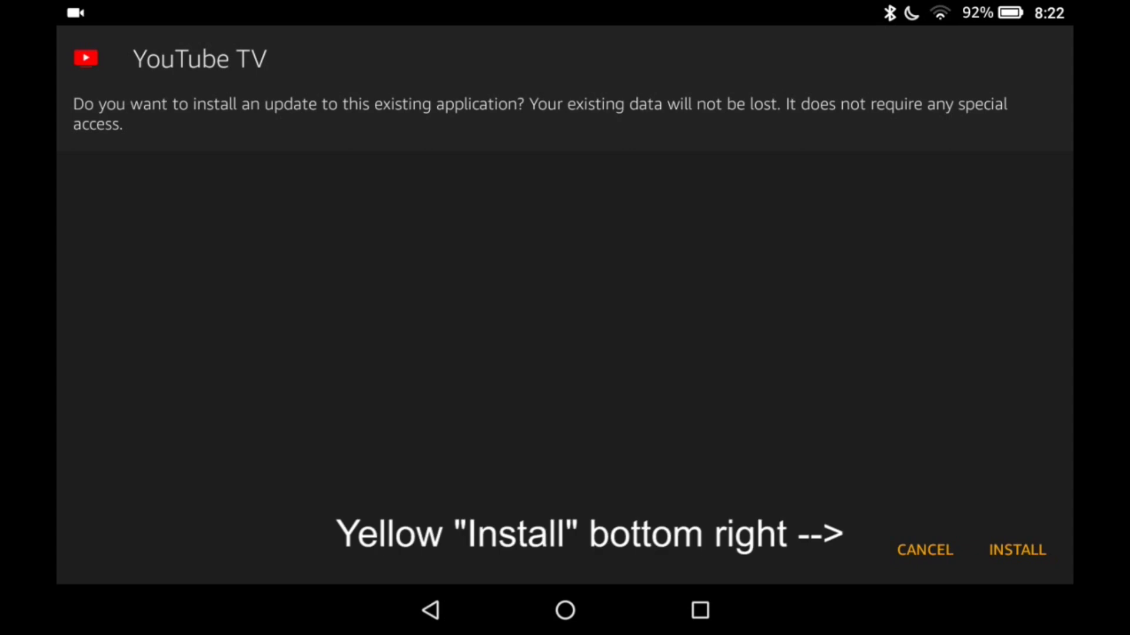
pyautogui.click(565, 610)
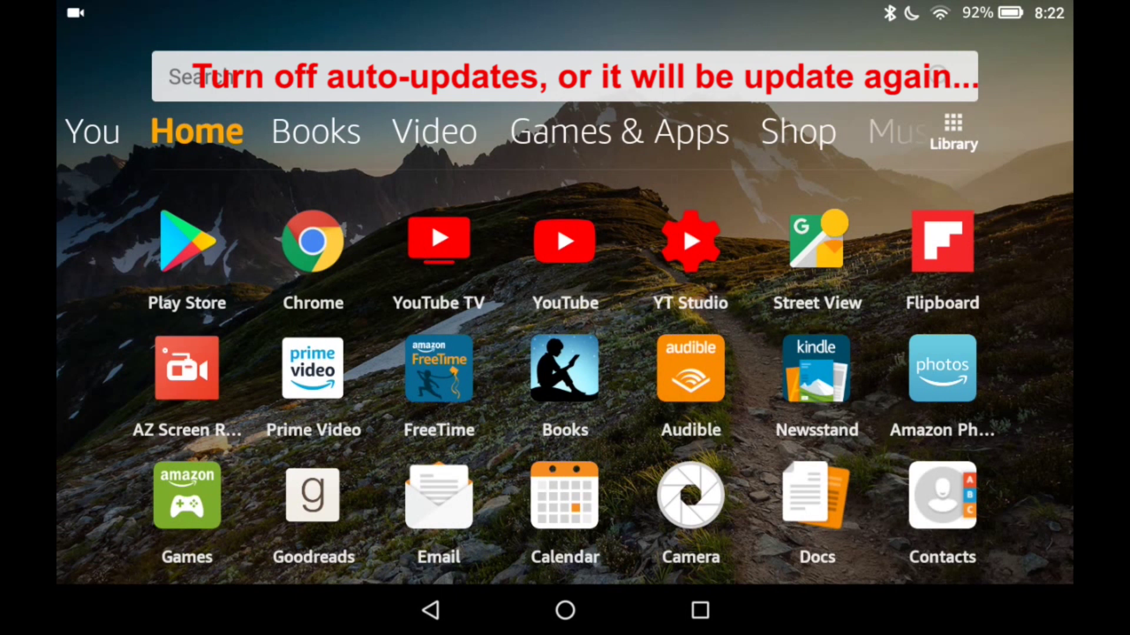
# Launch the Google Play Store from the home screen.
pyautogui.click(439, 239)
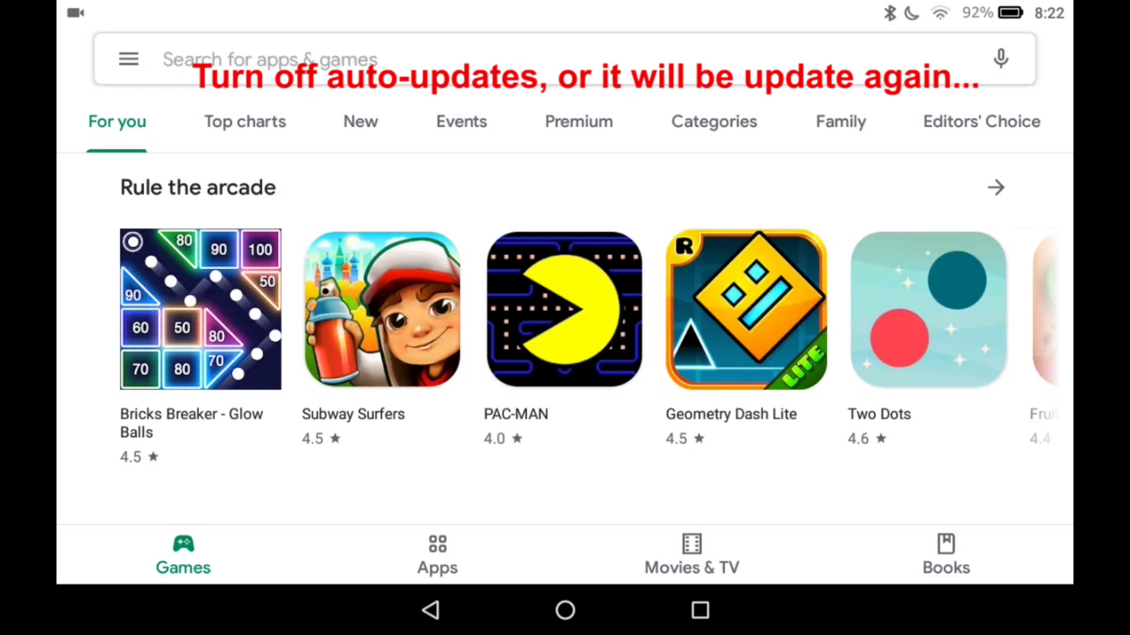
# Reach the Auto-update apps choices in the Play Store settings.
pyautogui.click(129, 58)
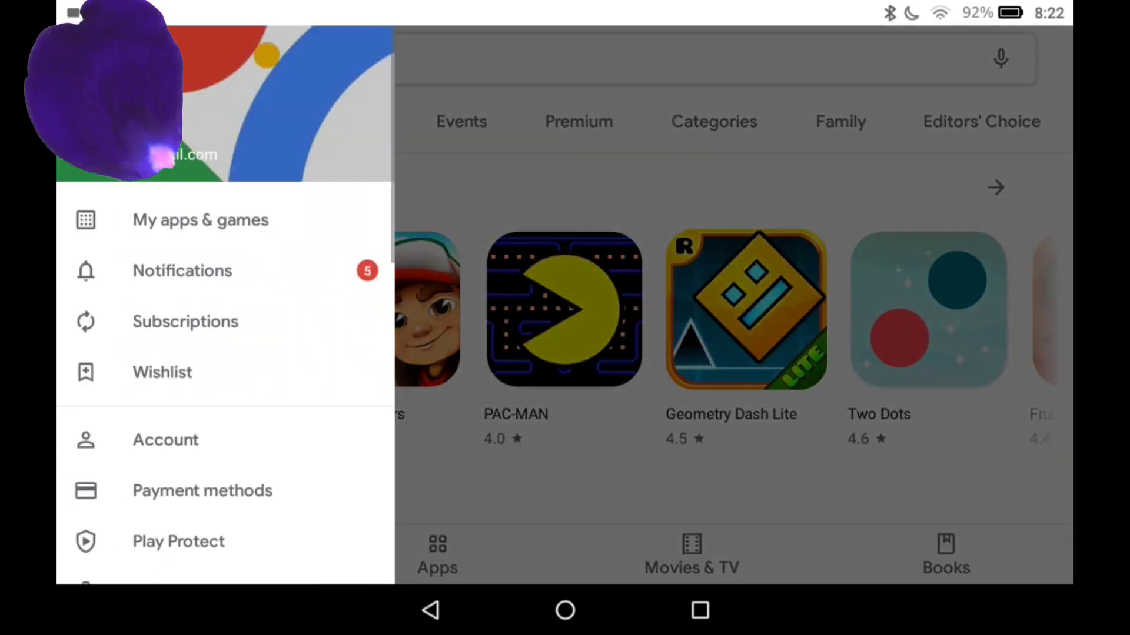
pyautogui.moveTo(221, 424); pyautogui.dragTo(220, 185)
pyautogui.click(132, 338)
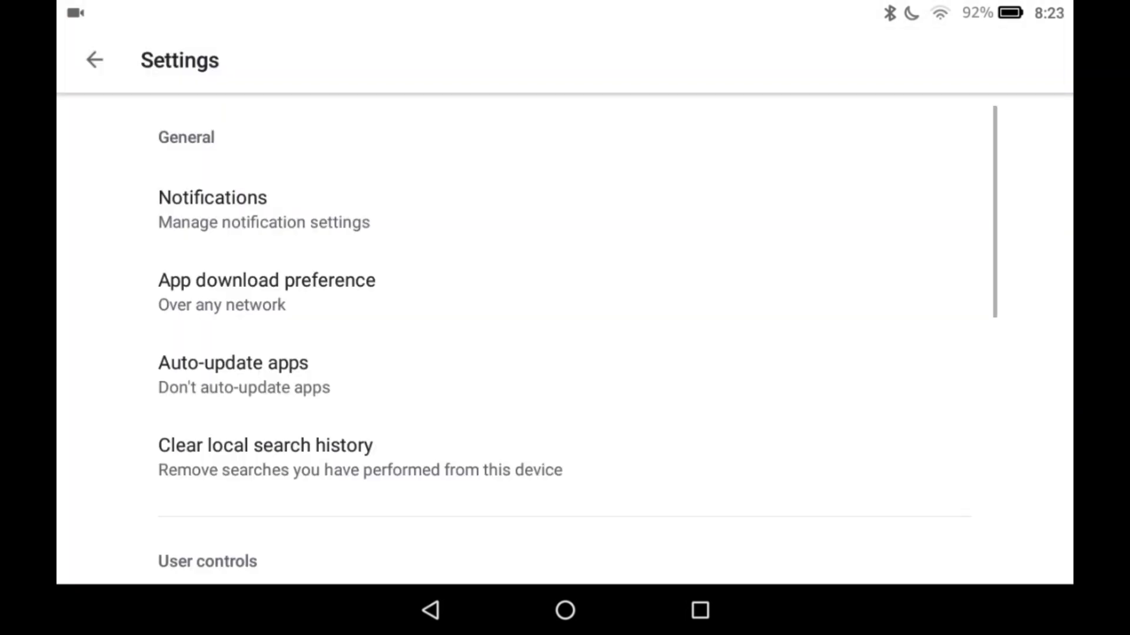
pyautogui.click(233, 374)
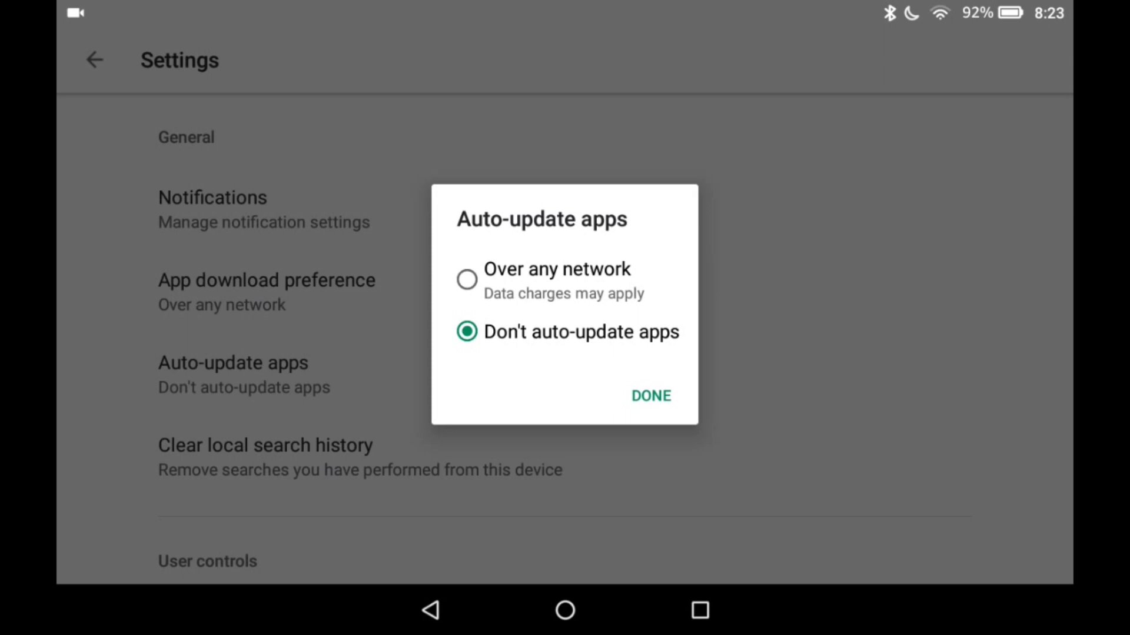
# Confirm Don't auto-update apps and go back to the home screen.
pyautogui.click(650, 395)
pyautogui.click(564, 610)
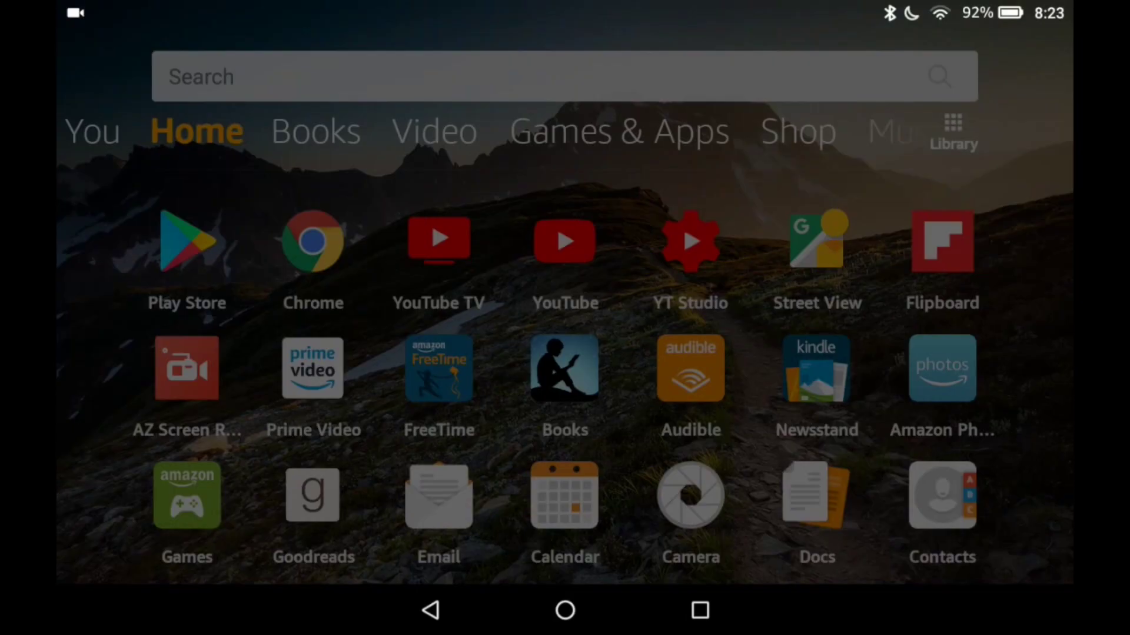